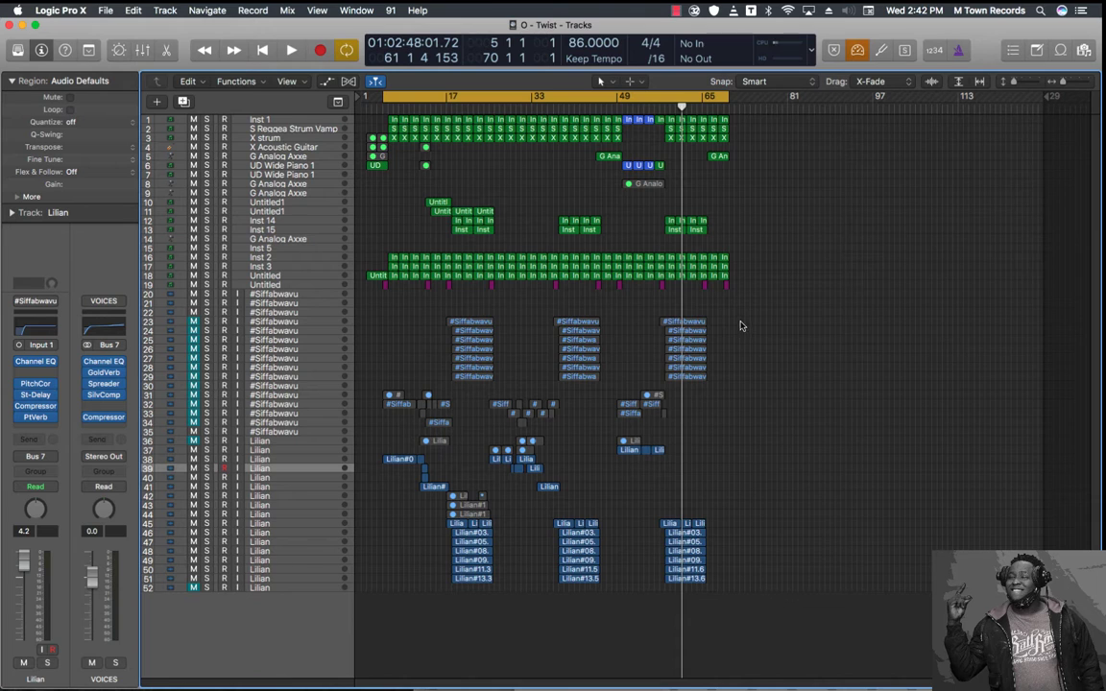
# Delete the #Siffabwavu vocal regions down to track 36, plus their emptied tracks
pyautogui.moveTo(740, 326); pyautogui.dragTo(376, 395)
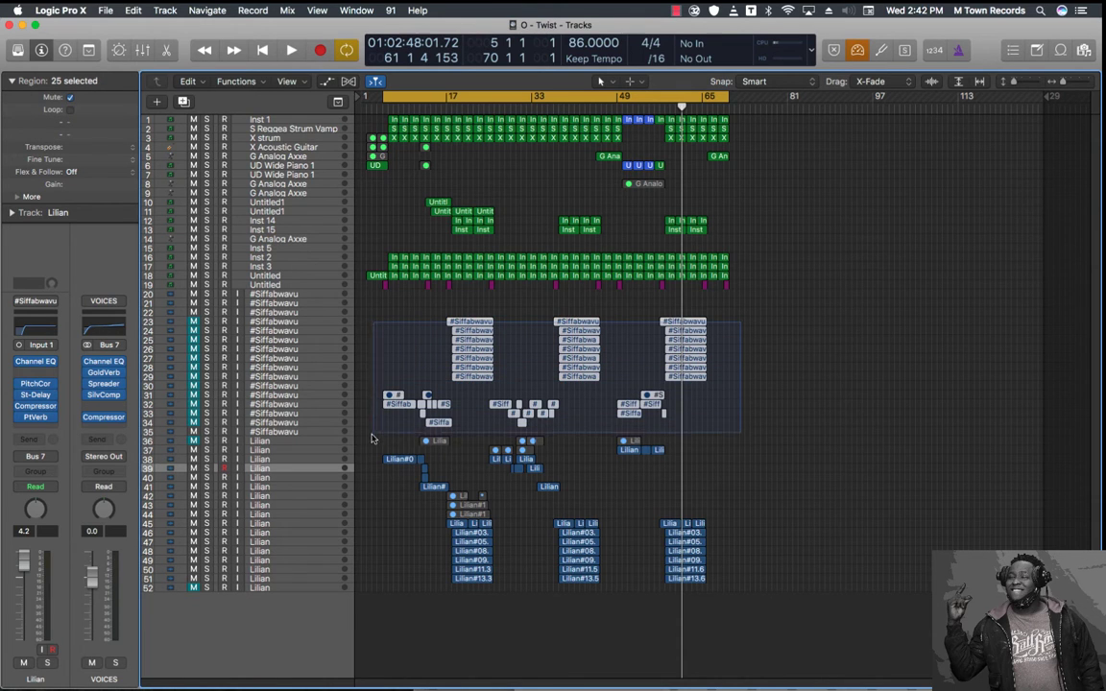
pyautogui.moveTo(376, 395)
pyautogui.mouseDown()
pyautogui.moveTo(360, 440)
pyautogui.moveTo(548, 456)
pyautogui.mouseUp()
pyautogui.press('Delete')
pyautogui.press('Delete')
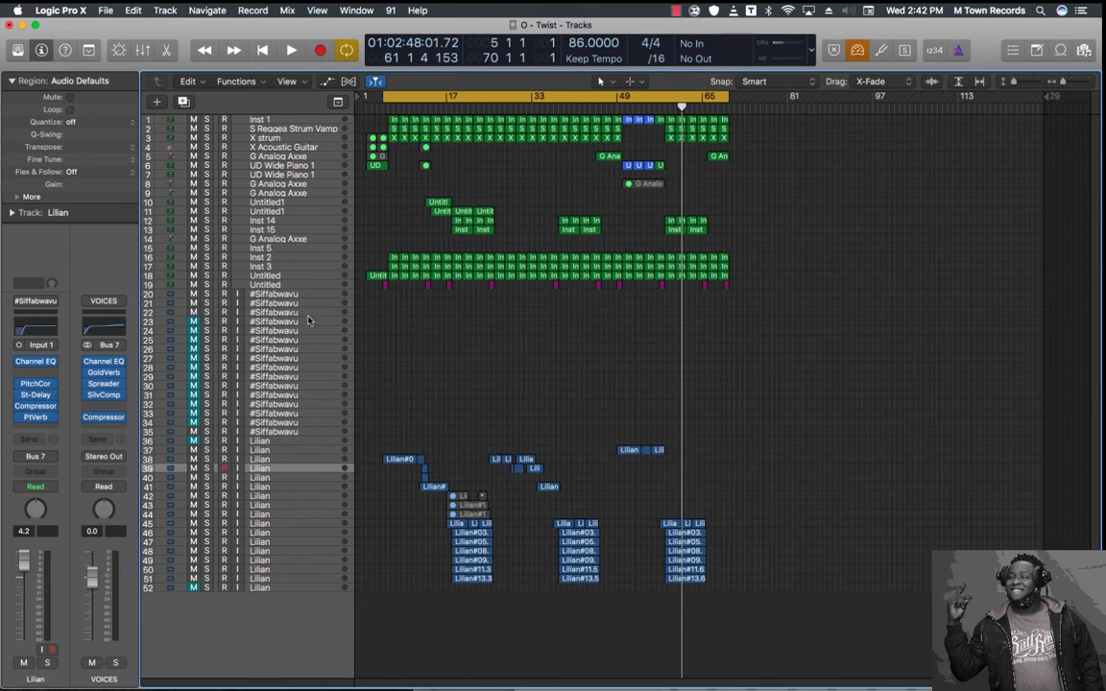
pyautogui.click(300, 295)
pyautogui.keyDown('shift'); pyautogui.click(296, 439); pyautogui.keyUp('shift')
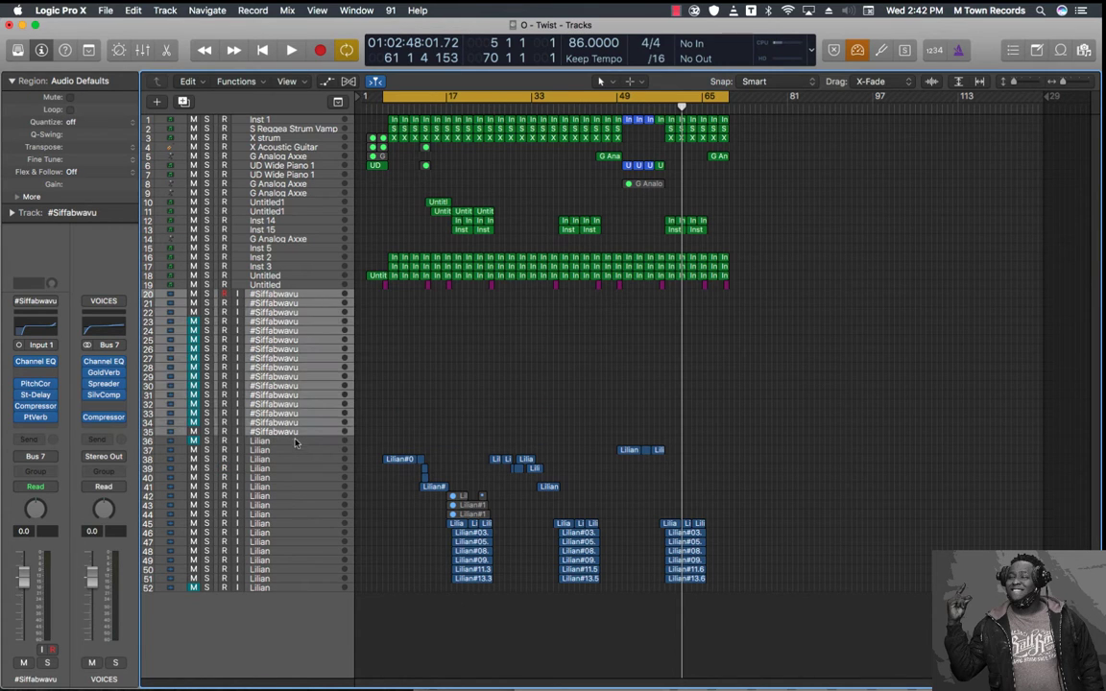
pyautogui.keyDown('shift'); pyautogui.click(300, 297); pyautogui.keyUp('shift')
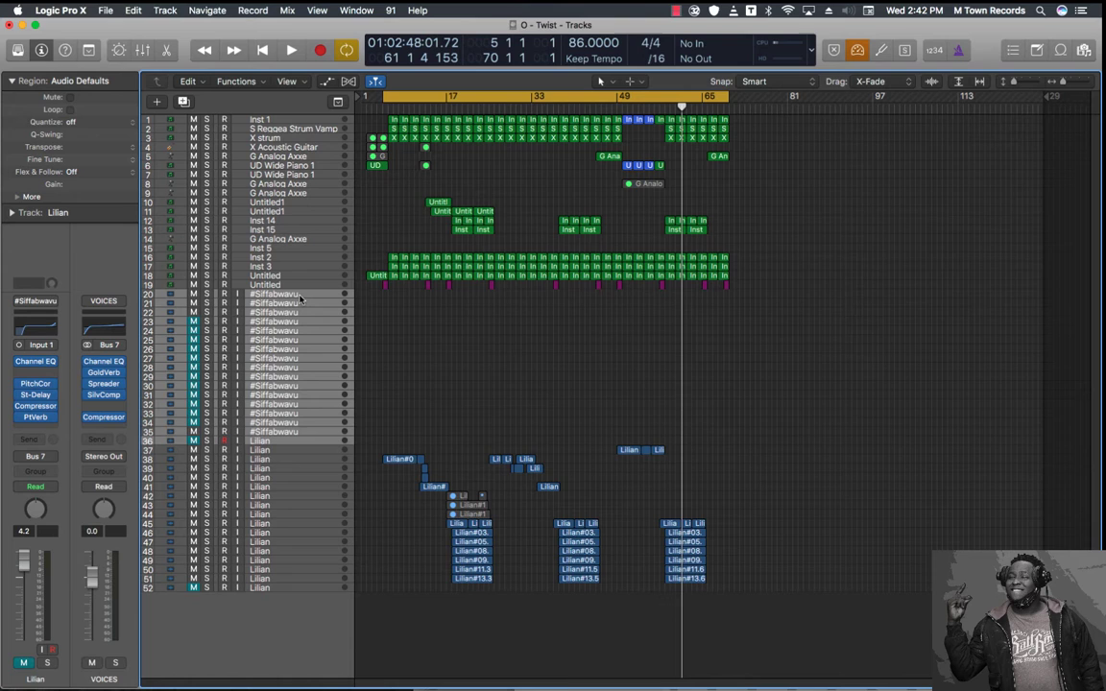
pyautogui.press('super+BackSpace')
# Delete the two small stray Lilian regions and the emptied tracks 25-27
pyautogui.click(543, 322)
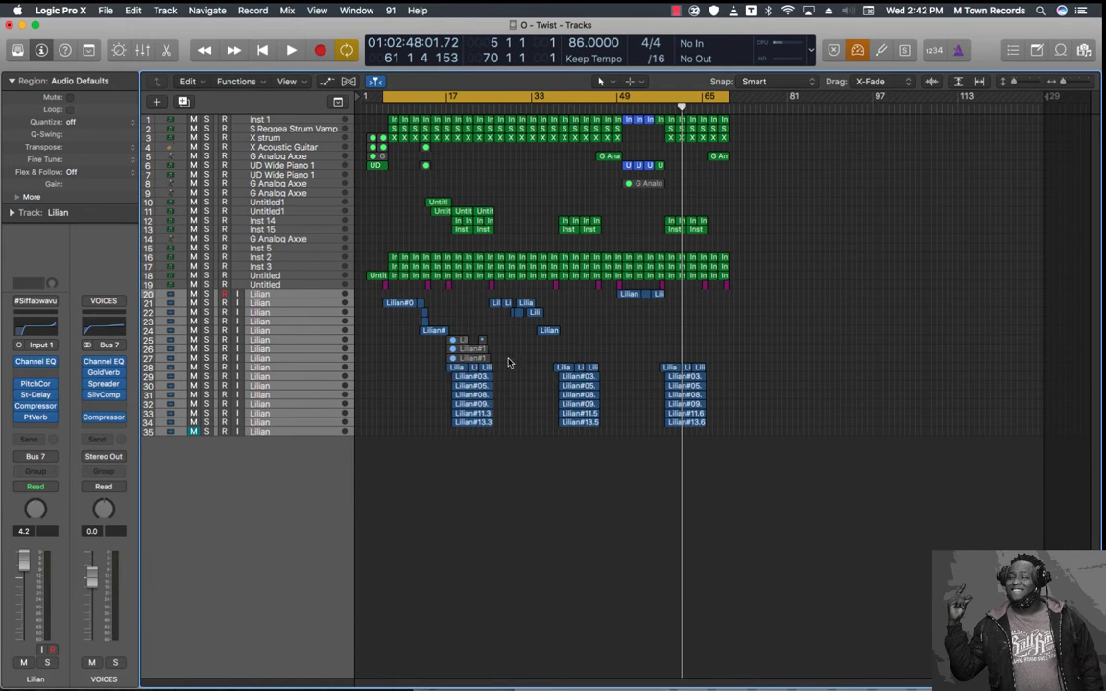
pyautogui.moveTo(430, 332); pyautogui.dragTo(487, 360)
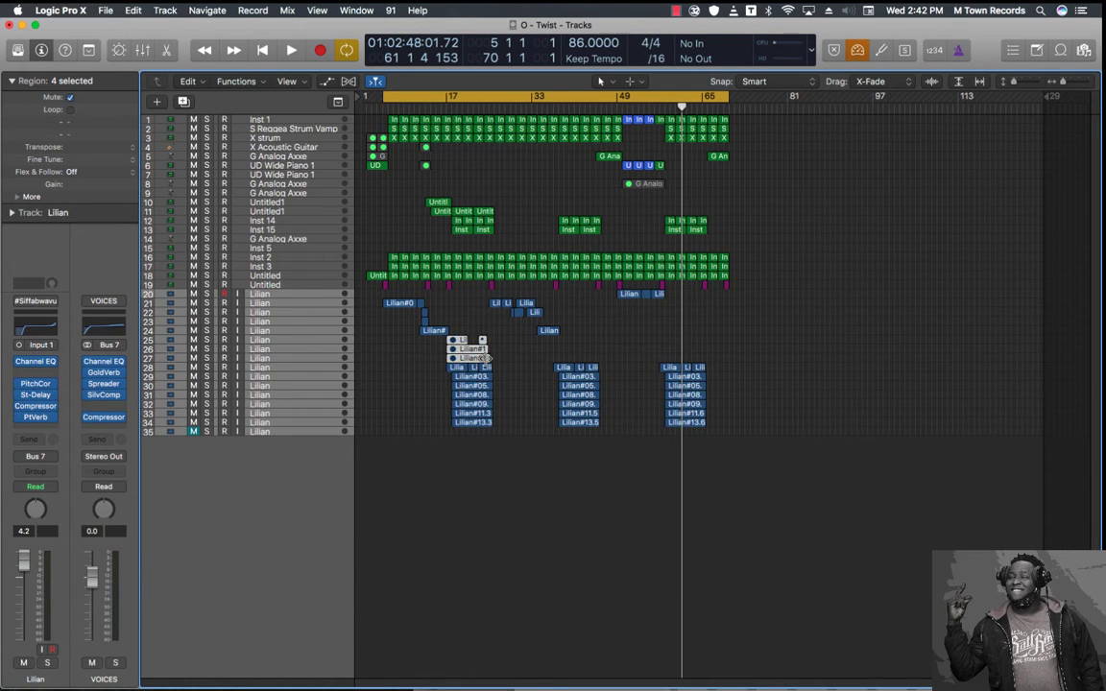
pyautogui.press('BackSpace')
pyautogui.click(329, 340)
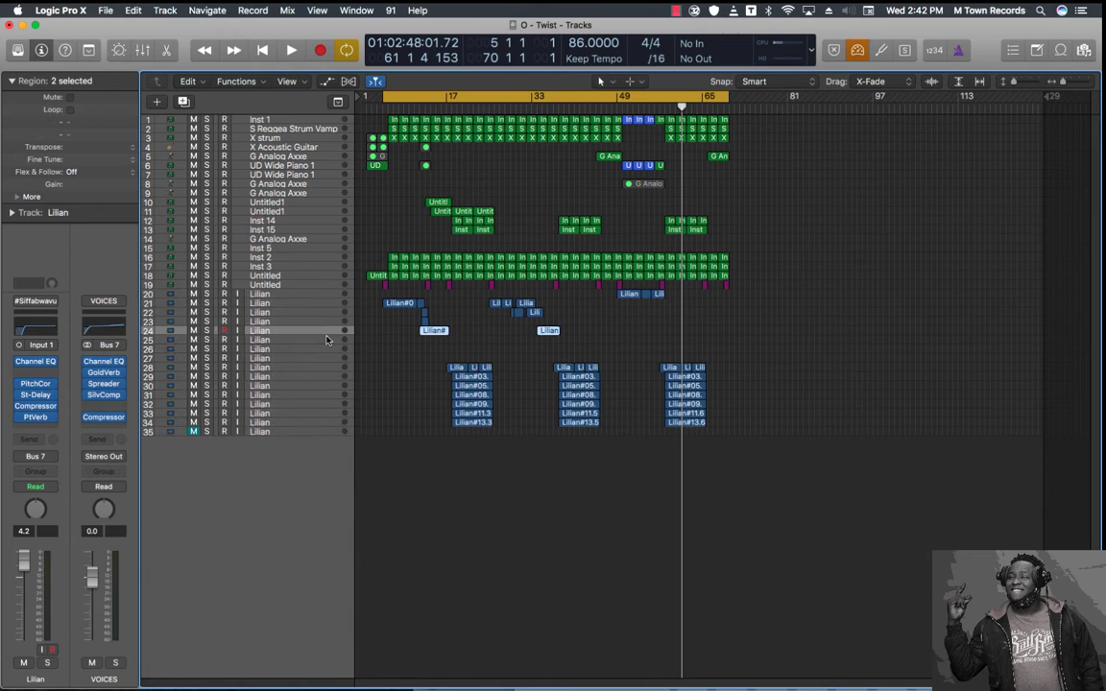
pyautogui.keyDown('shift'); pyautogui.click(337, 362); pyautogui.keyUp('shift')
pyautogui.press('super+BackSpace')
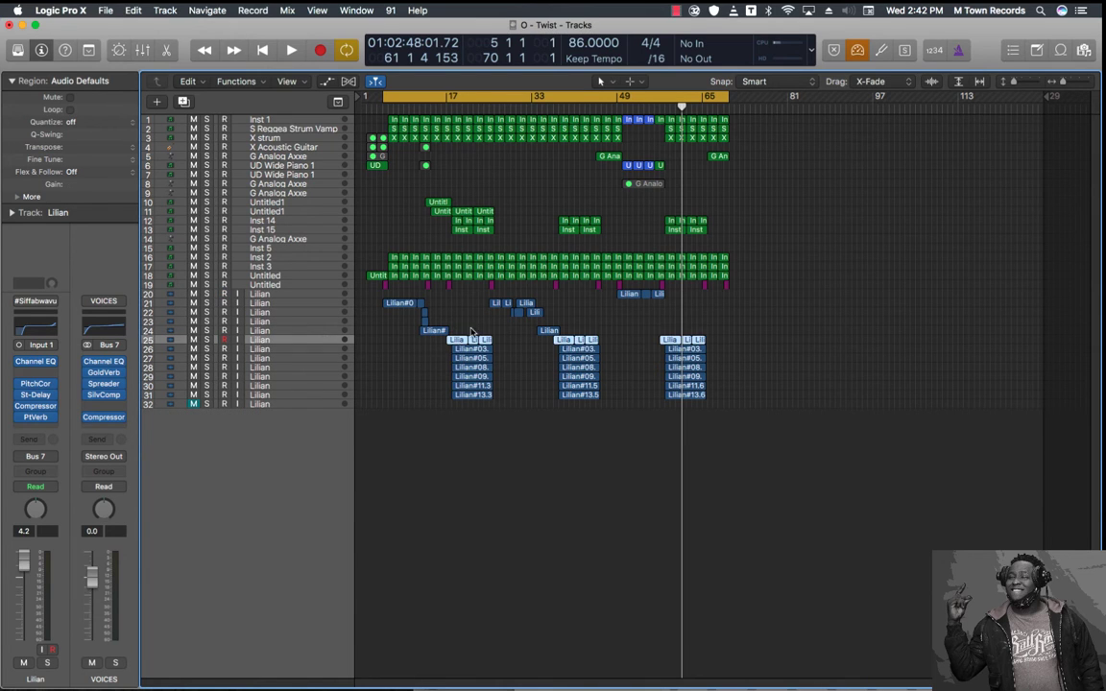
# Save the project as 'O - Twist' on the Desktop, copying its audio files
pyautogui.click(100, 10)
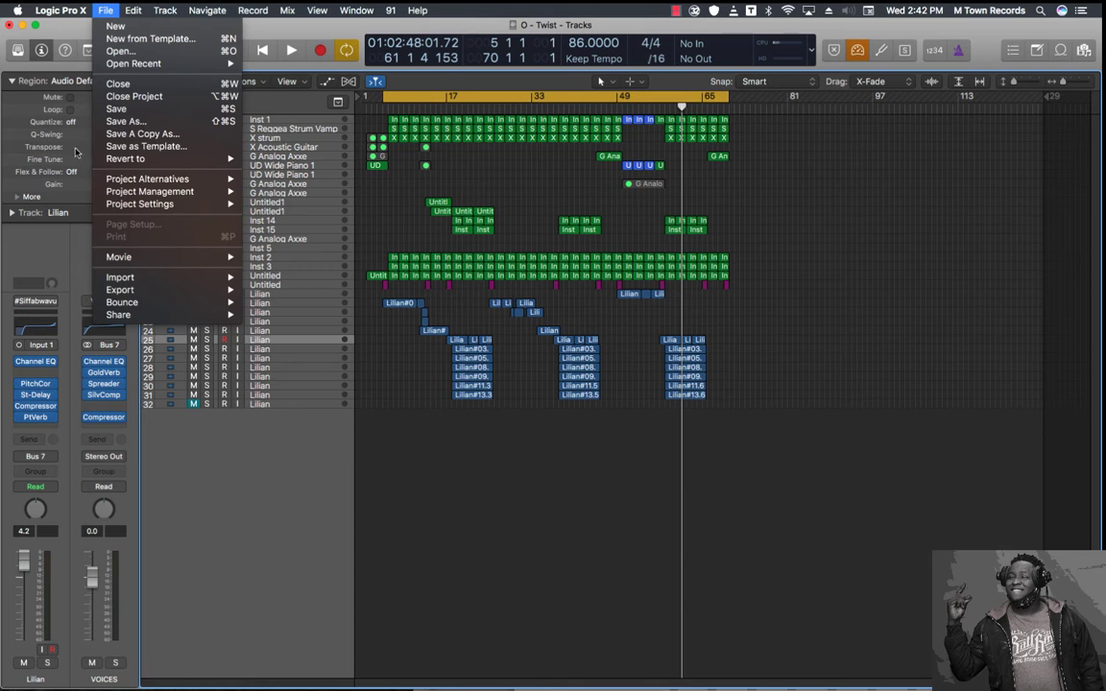
pyautogui.click(150, 122)
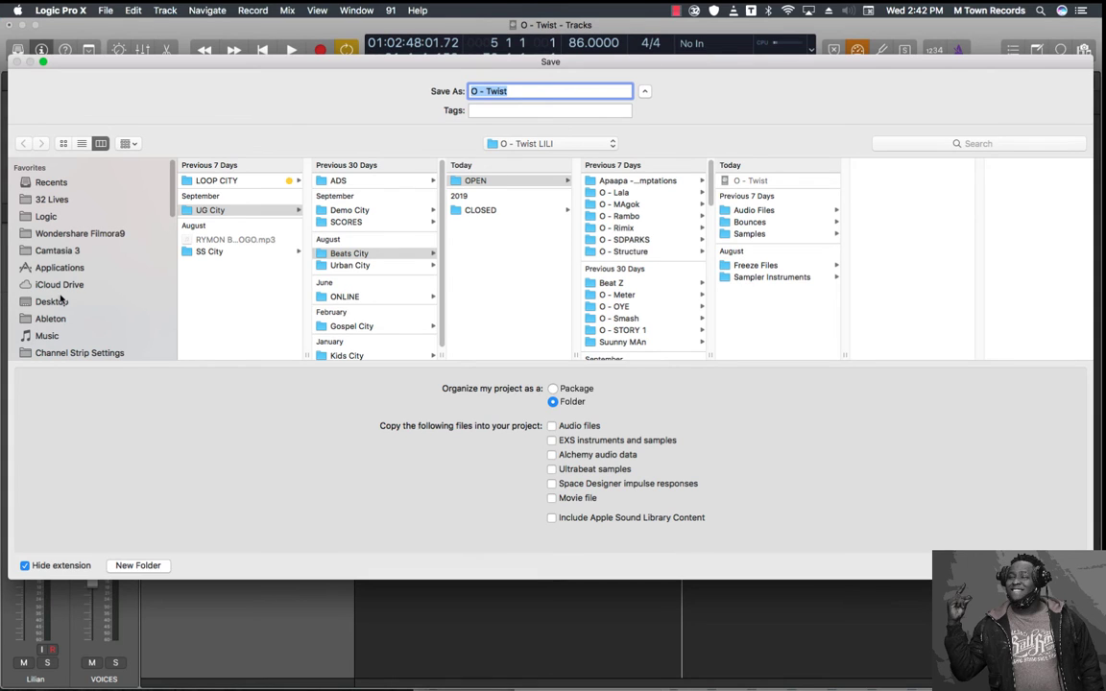
pyautogui.click(53, 301)
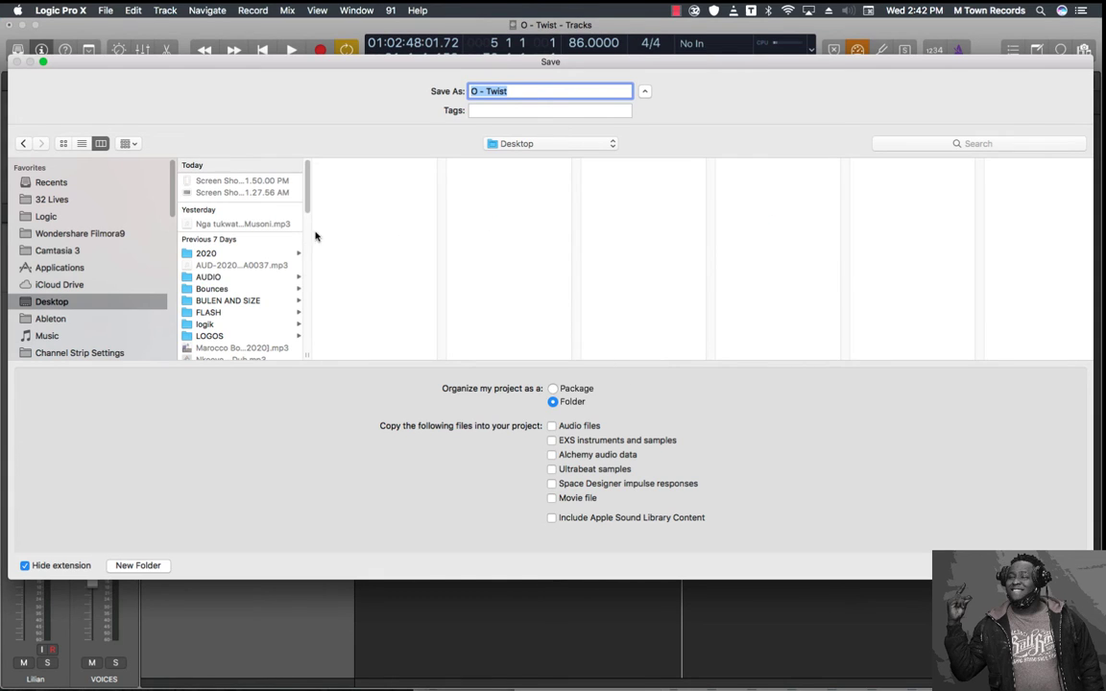
pyautogui.click(526, 90)
pyautogui.moveTo(601, 62)
pyautogui.mouseDown()
pyautogui.moveTo(610, 488)
pyautogui.moveTo(601, 316)
pyautogui.mouseUp()
pyautogui.write('.')
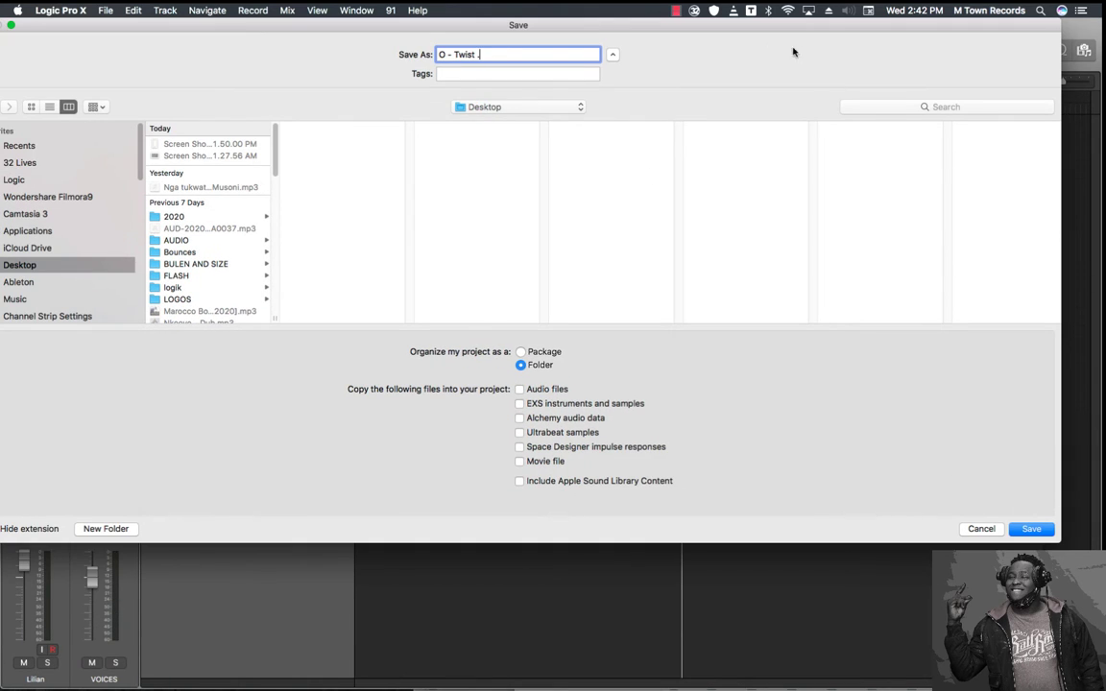
pyautogui.click(1042, 529)
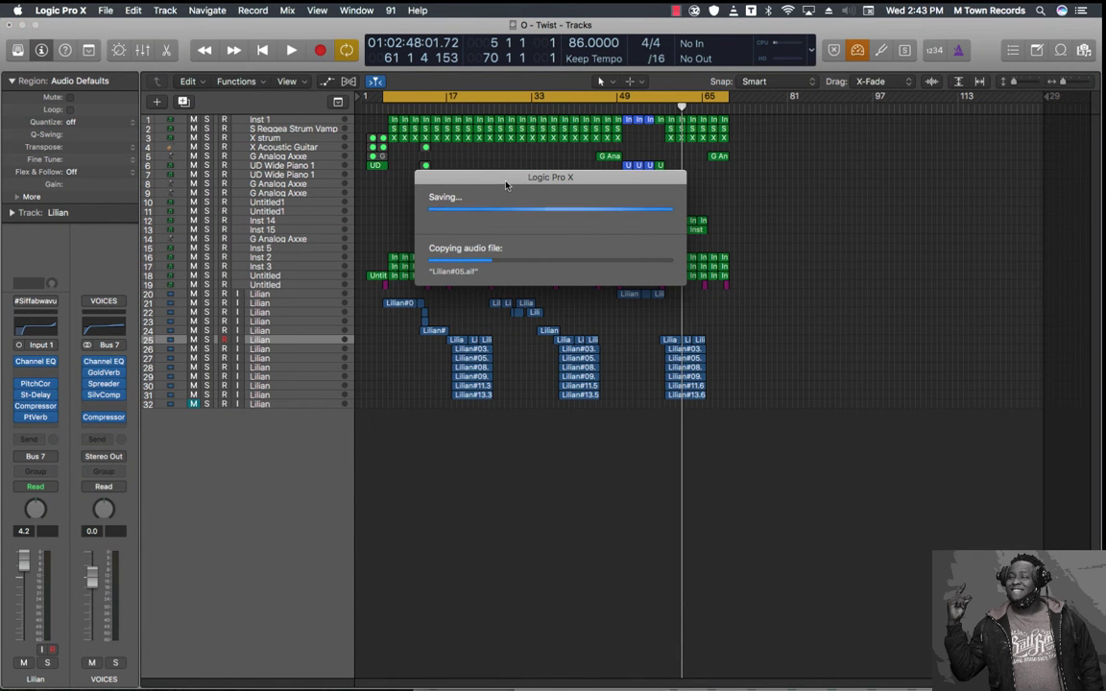
# Move the Saving progress window to the lower right while the audio files copy
pyautogui.moveTo(594, 176); pyautogui.dragTo(838, 301)
pyautogui.moveTo(757, 354); pyautogui.dragTo(807, 507)
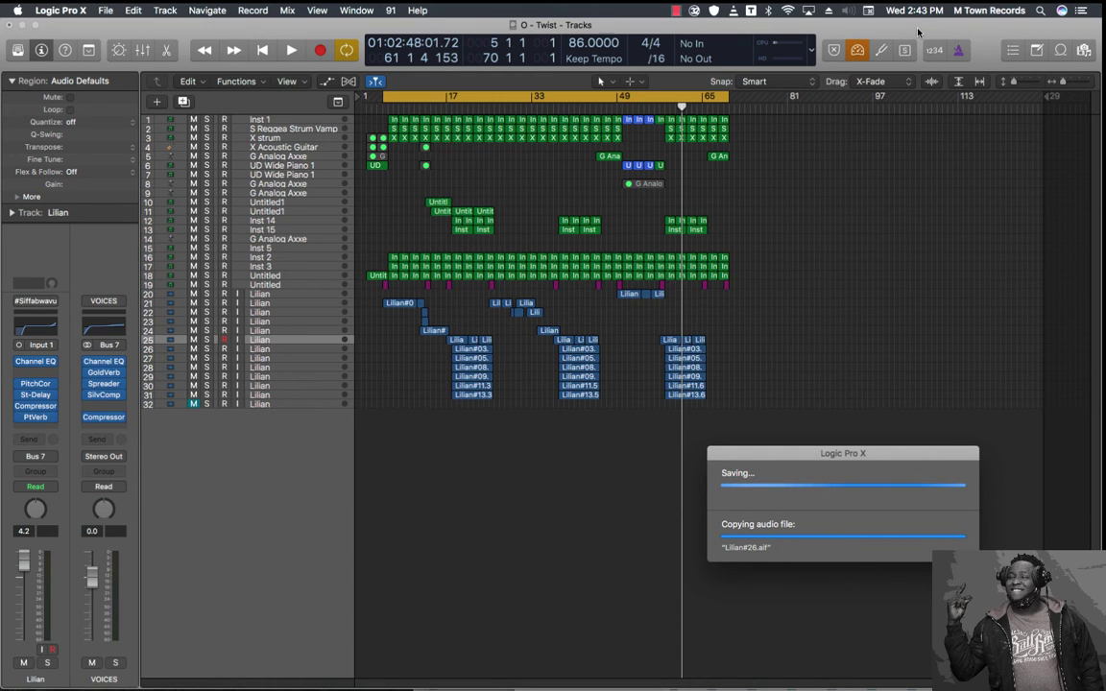
# Check in Finder that the copy has 23 audio files versus 57, then return to Logic
pyautogui.moveTo(942, 29); pyautogui.dragTo(764, 344)
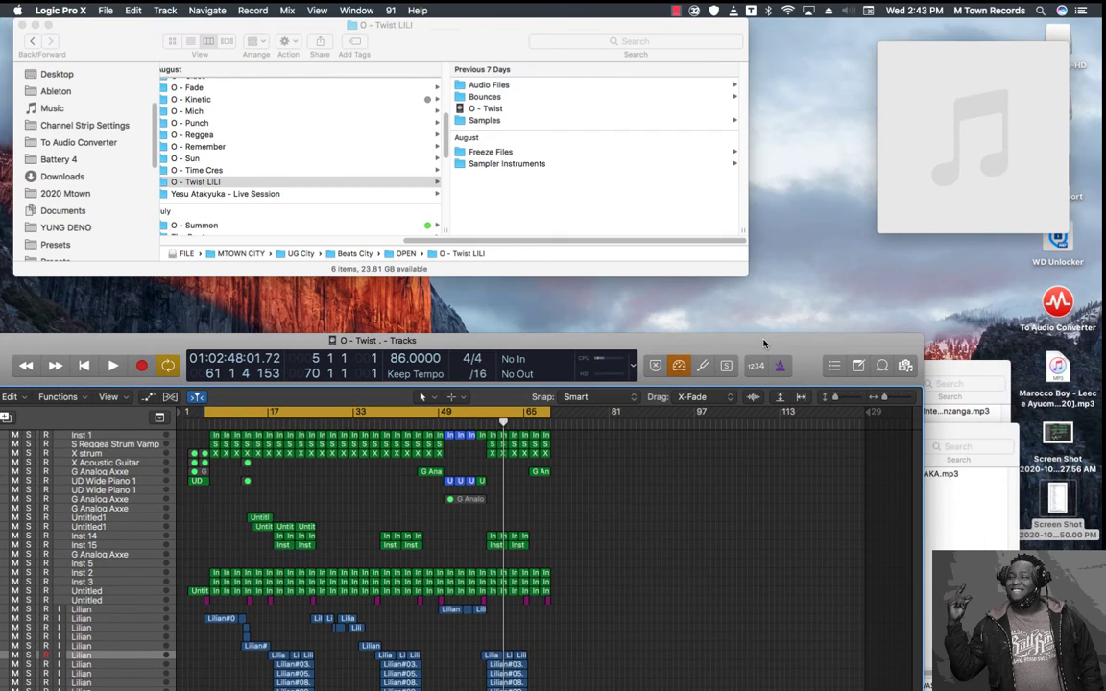
pyautogui.click(951, 451)
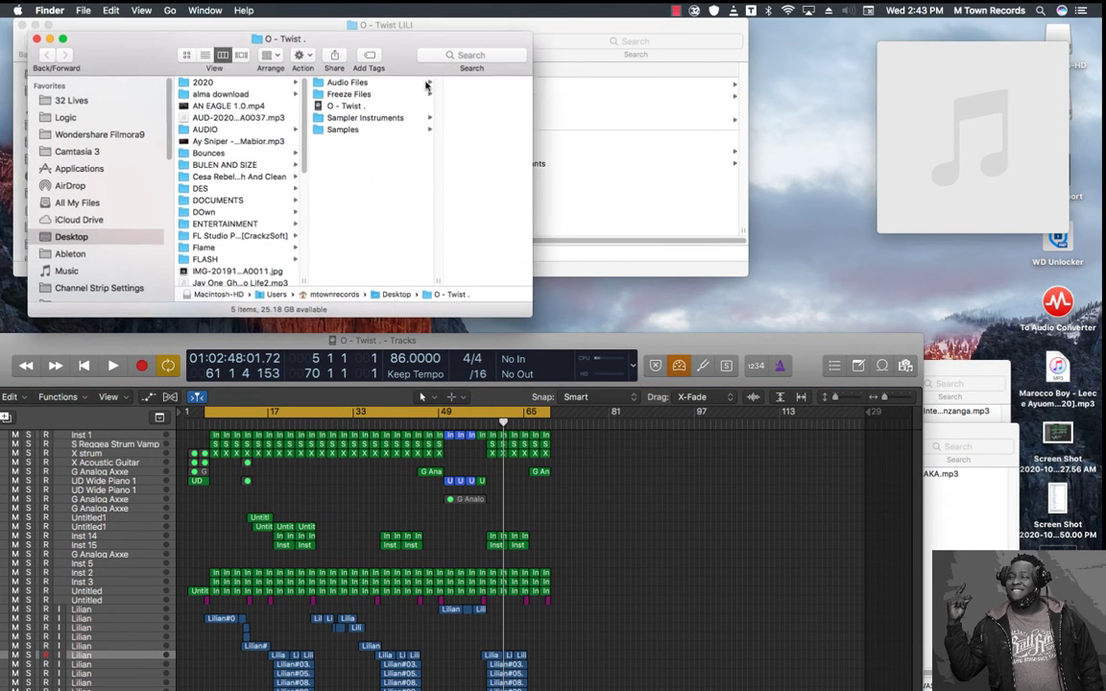
pyautogui.moveTo(370, 45); pyautogui.dragTo(764, 330)
pyautogui.click(725, 359)
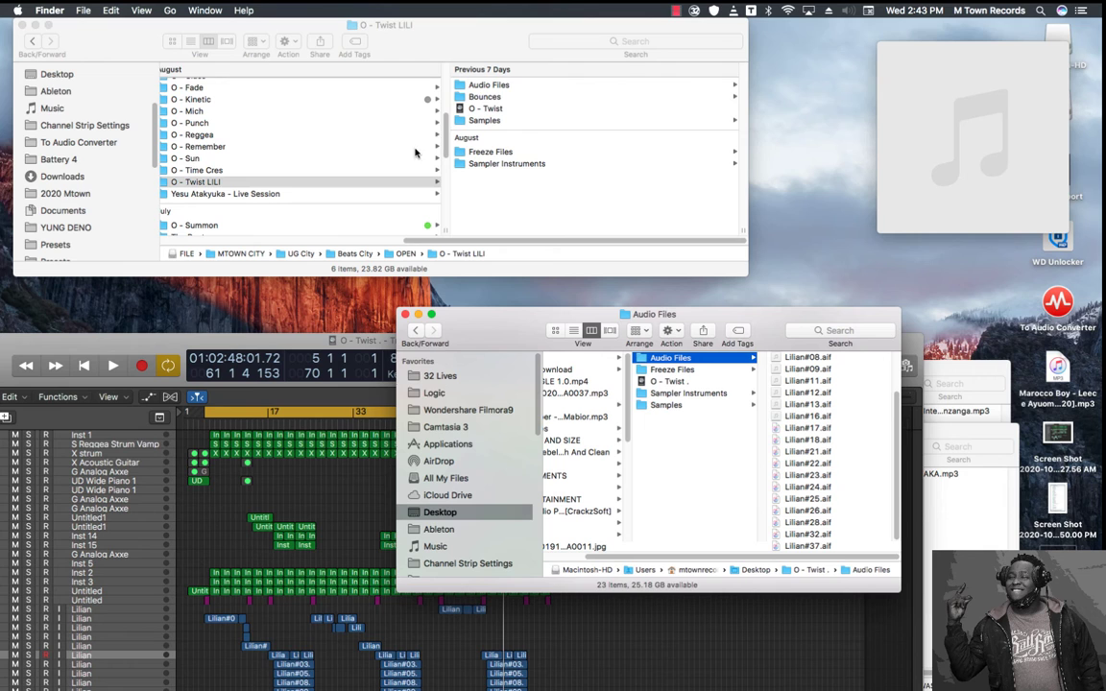
pyautogui.click(506, 88)
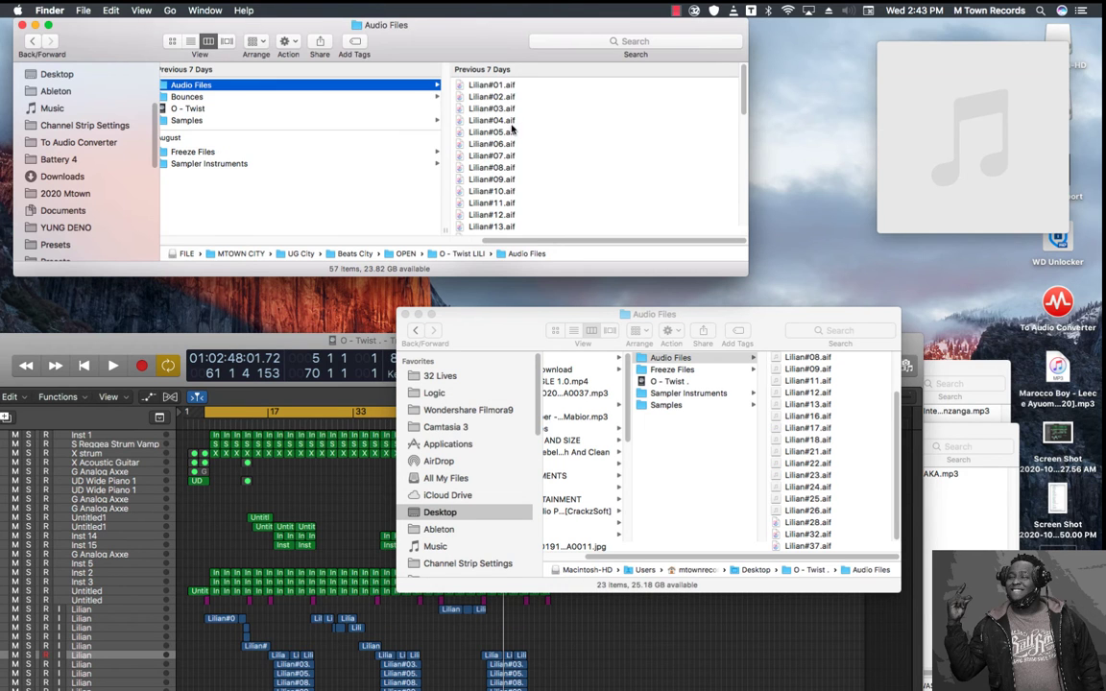
pyautogui.scroll(-10, 536, 136)
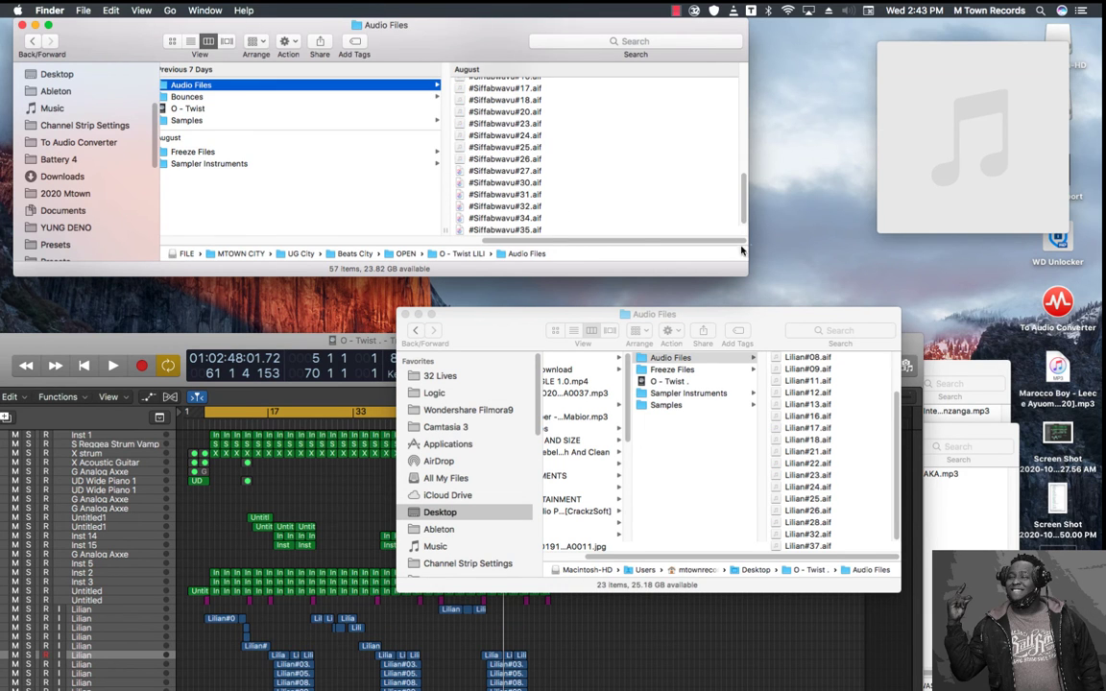
pyautogui.scroll(5, 742, 181)
pyautogui.scroll(5, 742, 181)
pyautogui.scroll(-5, 742, 181)
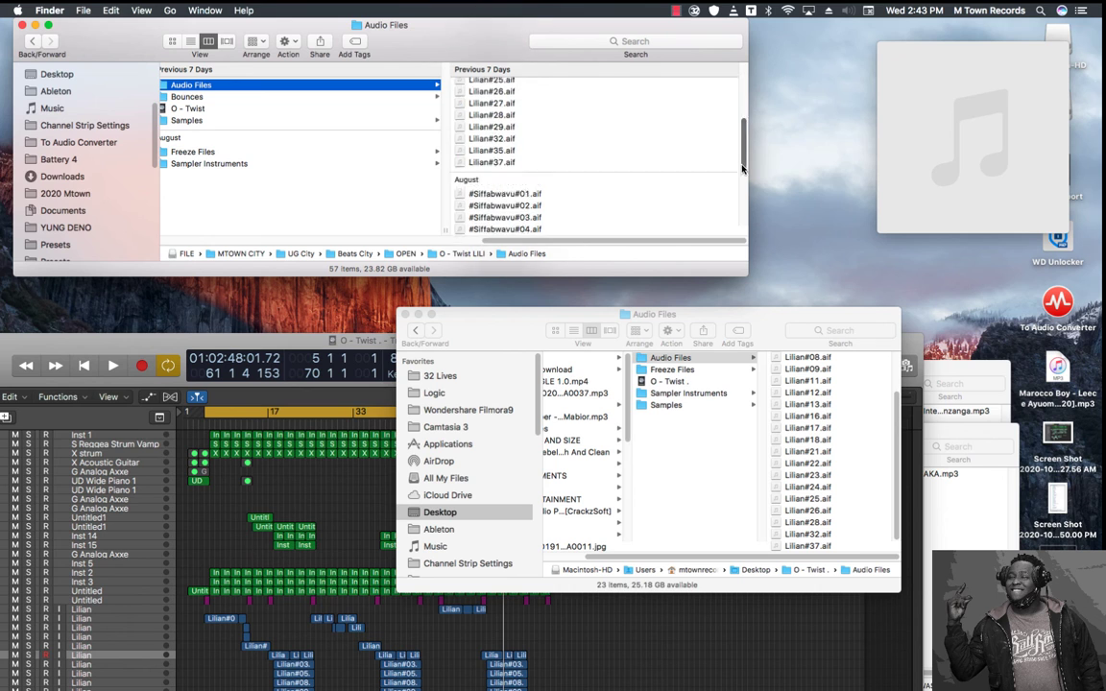
pyautogui.scroll(-5, 742, 180)
pyautogui.click(783, 329)
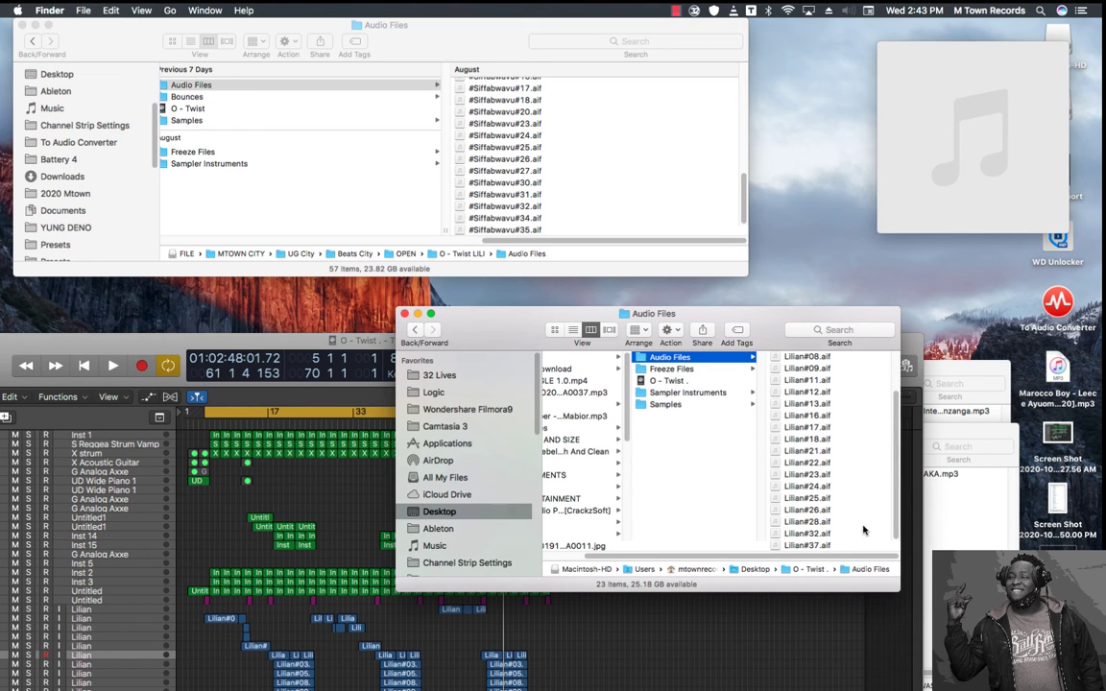
pyautogui.doubleClick(308, 341)
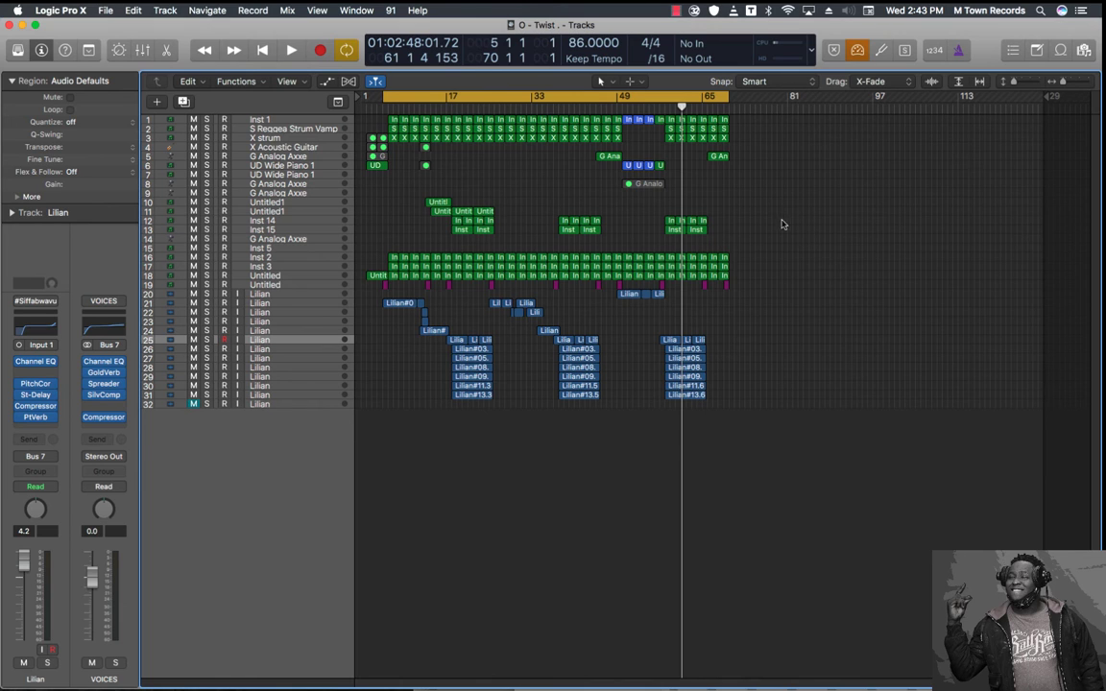
# Extend the cycle range to run from bar 2 to bar 70, then select and deselect all regions
pyautogui.moveTo(739, 103); pyautogui.dragTo(726, 111)
pyautogui.moveTo(384, 99); pyautogui.dragTo(370, 99)
pyautogui.moveTo(736, 113); pyautogui.dragTo(375, 393)
pyautogui.click(369, 398)
pyautogui.press('super+a')
pyautogui.press('shift+super+a')
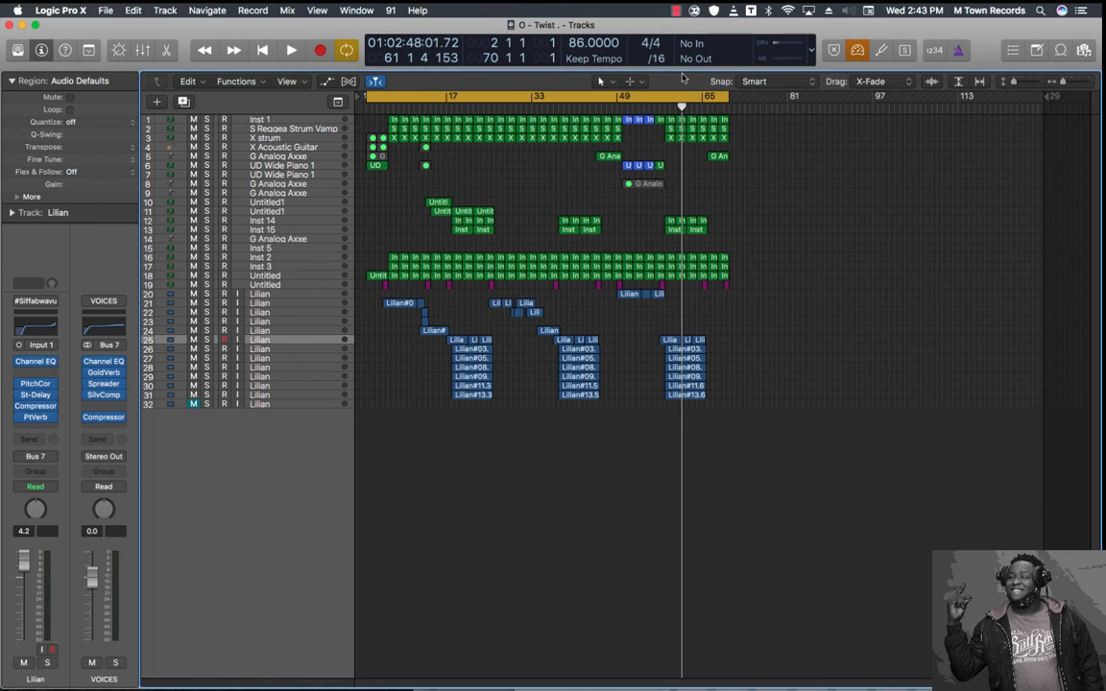